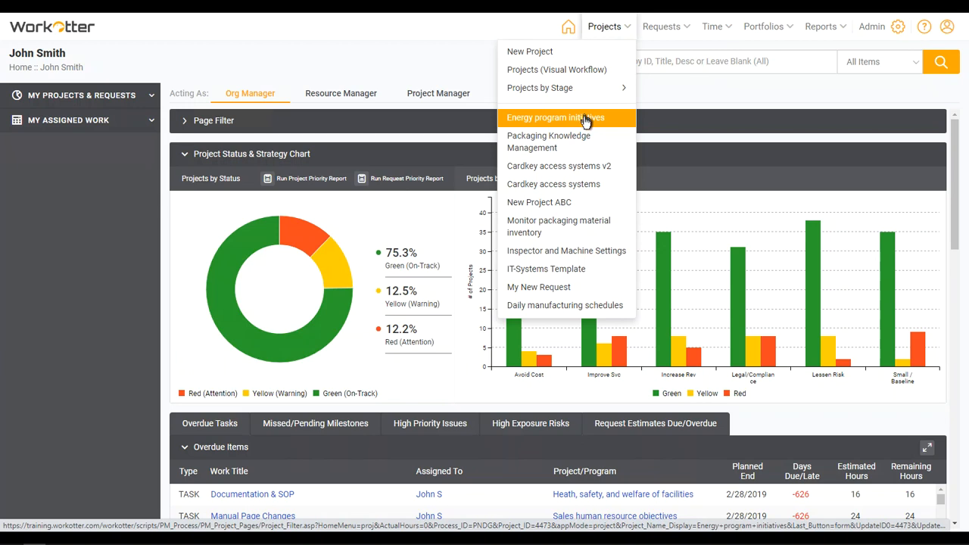
- Open the Energy program initiatives project and set its forecasting data source to No Forecasting, accepting the change
click(585, 120)
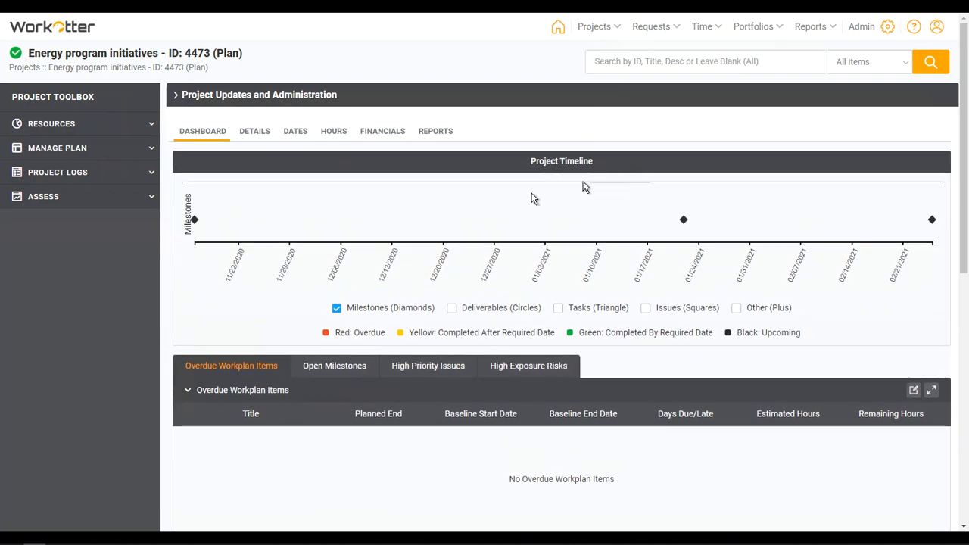
click(177, 96)
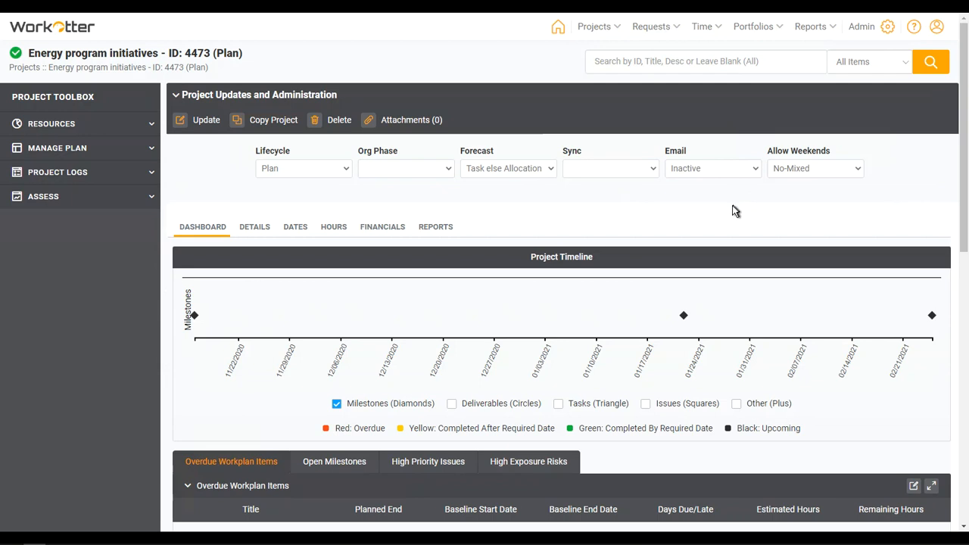
click(516, 170)
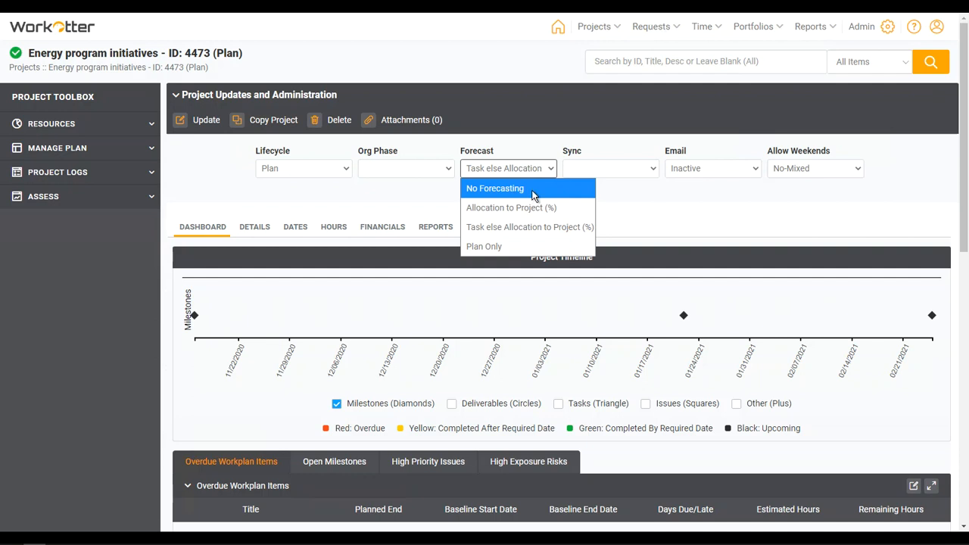
click(533, 189)
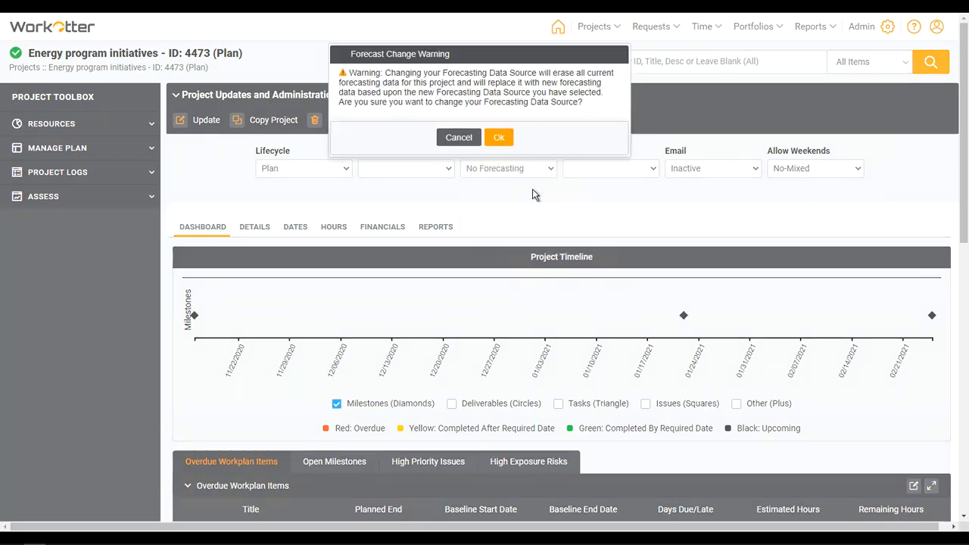
click(504, 138)
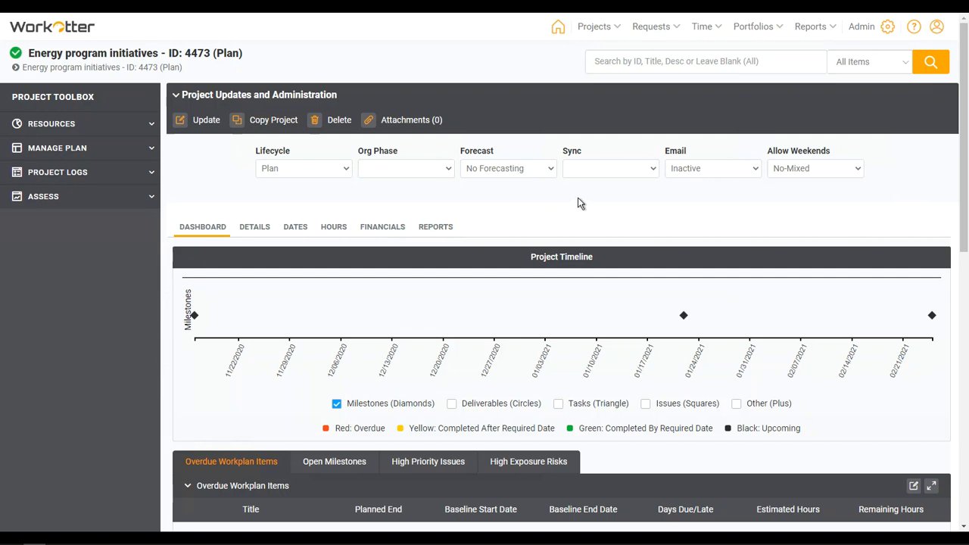
- Set the project's forecasting data source to Allocation to Project (%) and accept the change
click(507, 173)
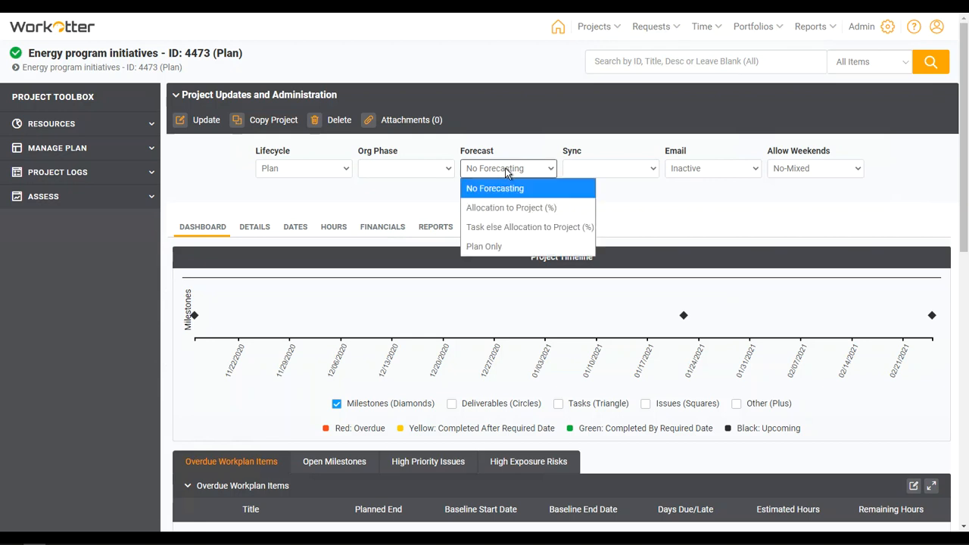
click(533, 208)
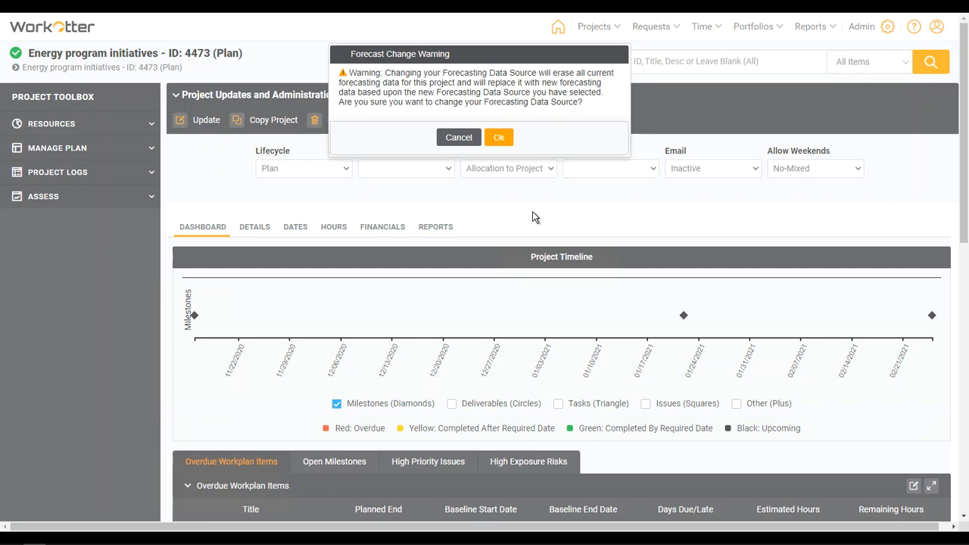
click(497, 138)
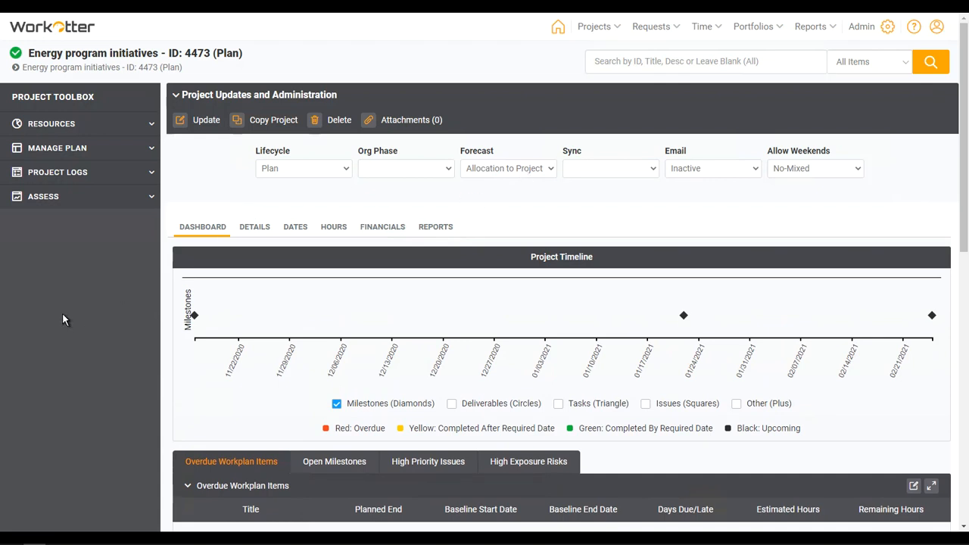
- Edit the project's team assignments, setting the first listed member's end date to 12/31/2020 and weekly allocation to 33%
click(72, 126)
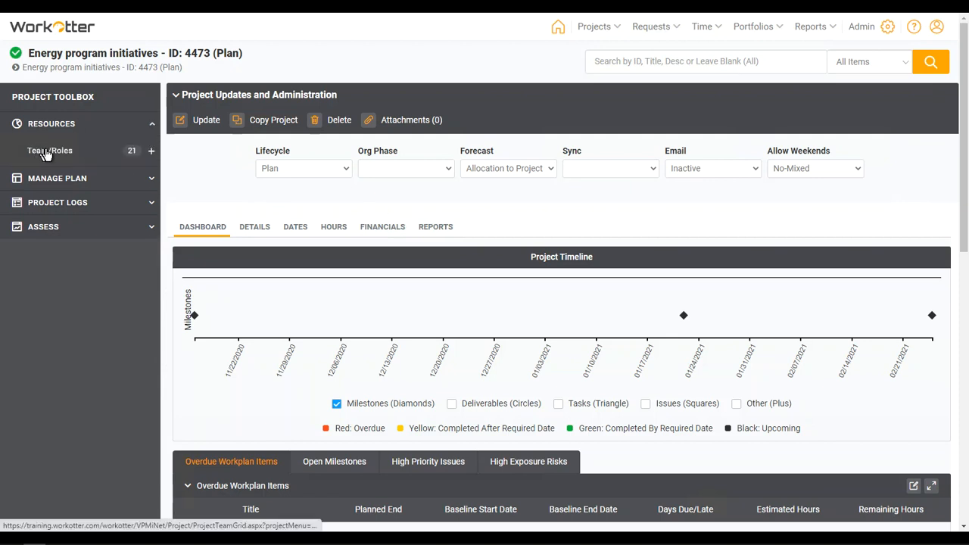
click(50, 153)
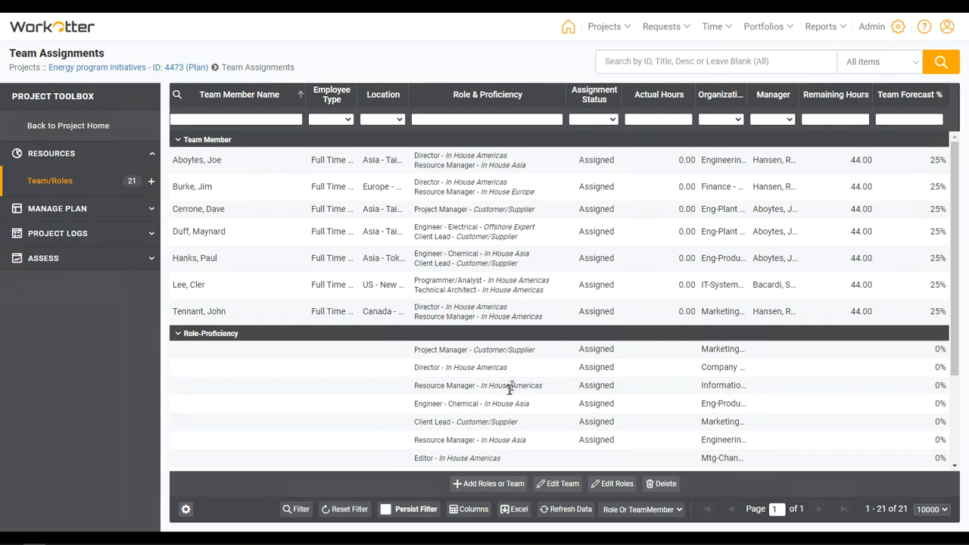
scroll(506, 402, down, 2)
scroll(504, 407, up, 2)
click(570, 485)
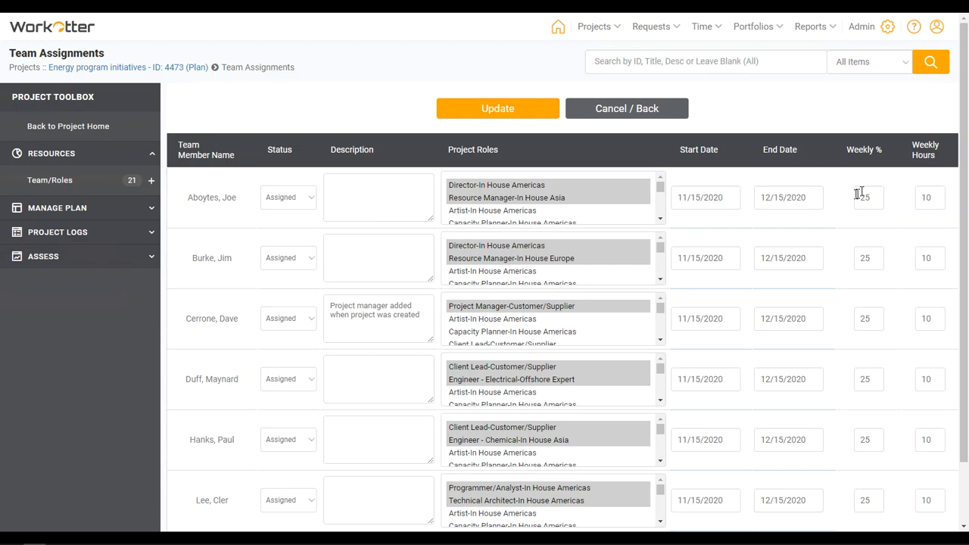
click(815, 198)
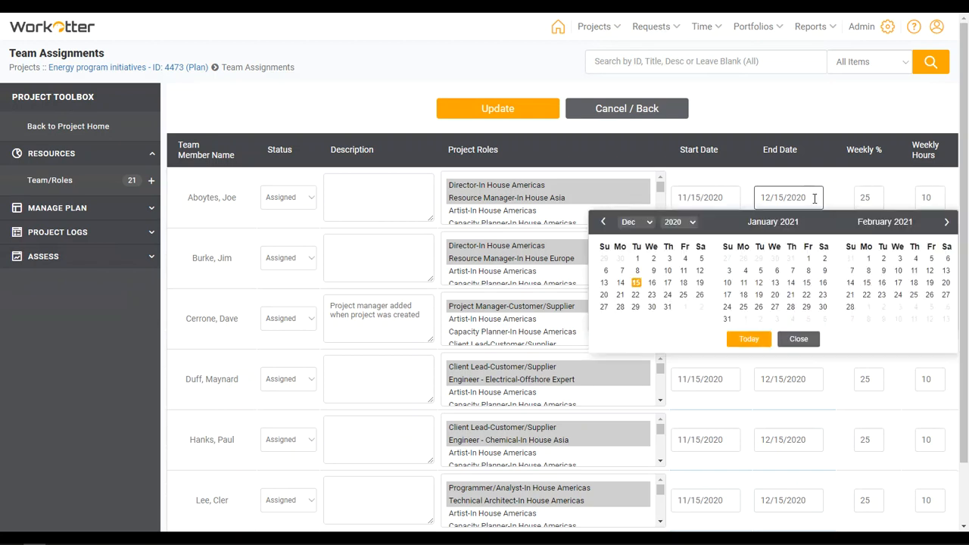
click(667, 306)
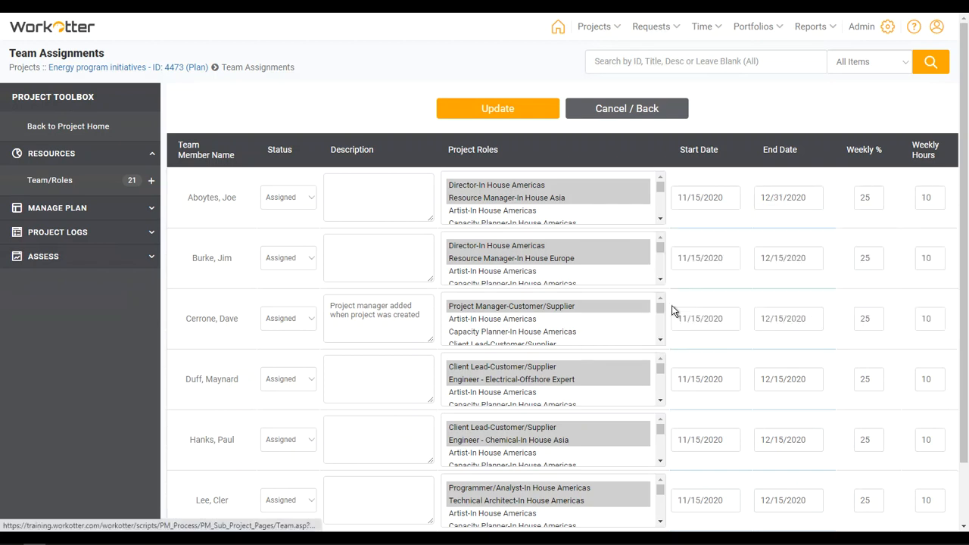
double_click(865, 198)
text(33)
click(872, 222)
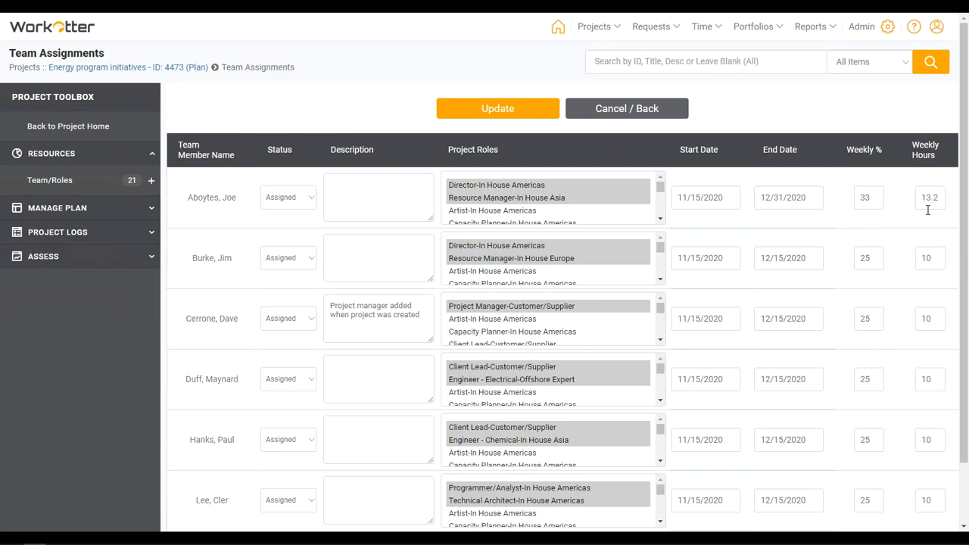
- Set the second listed member's end date to 12/31/2020 and weekly hours to 11, and save the team assignments
click(780, 258)
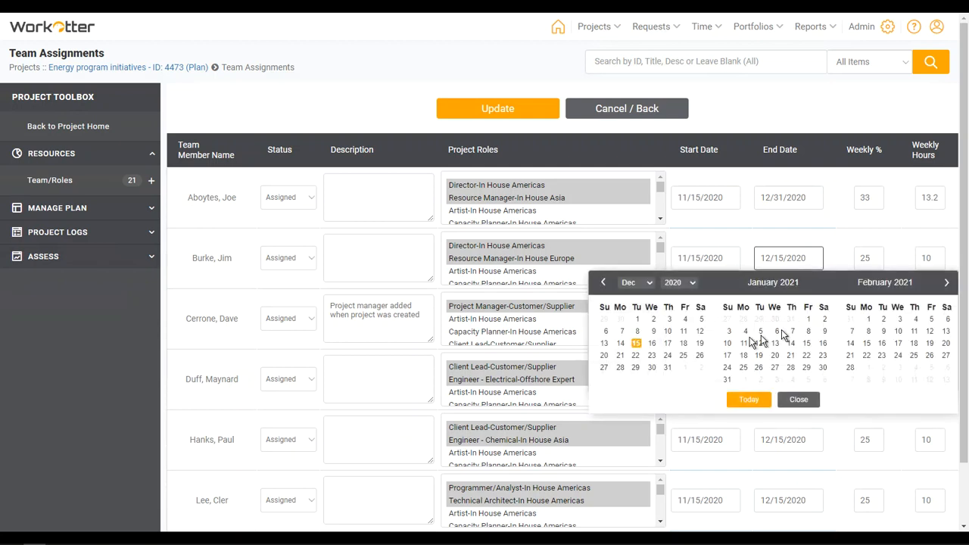
click(666, 368)
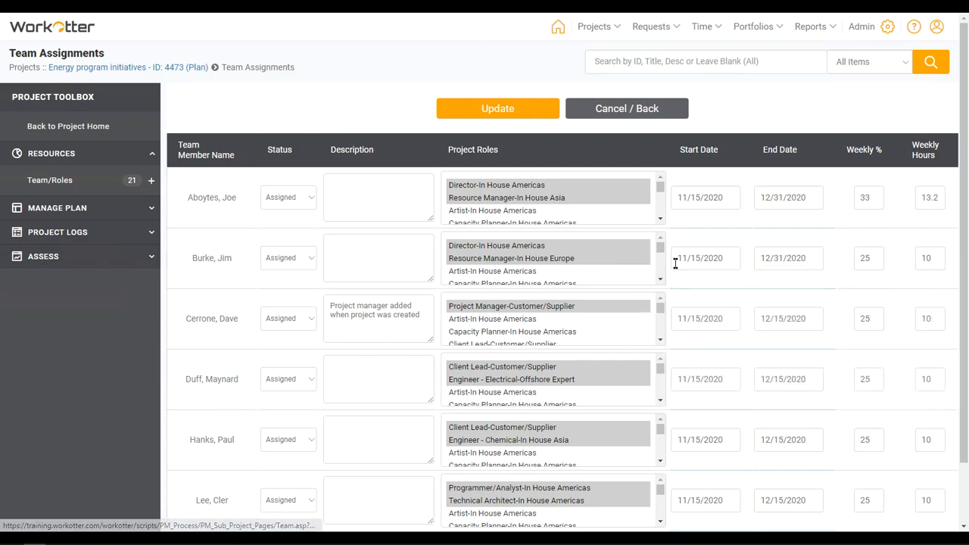
click(934, 258)
double_click(935, 258)
text(11)
click(933, 278)
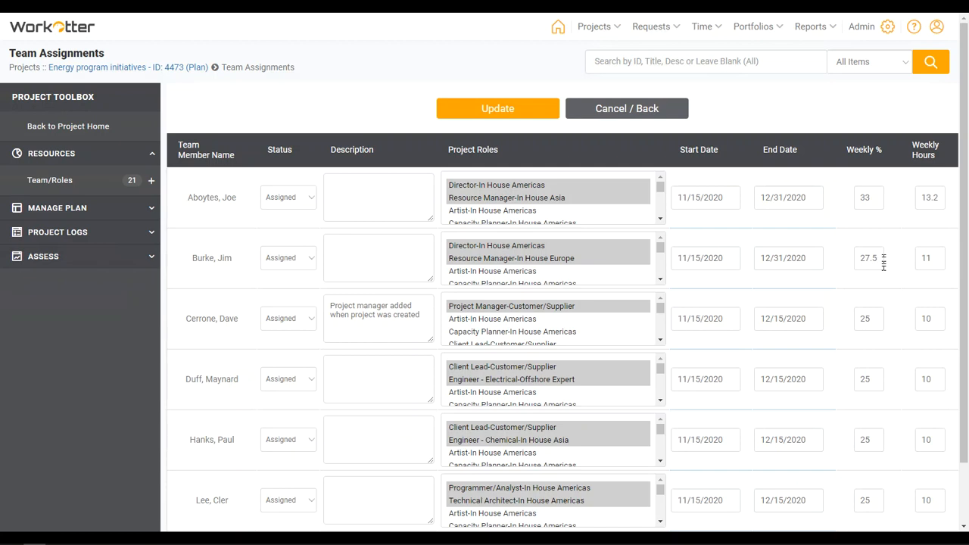
click(530, 108)
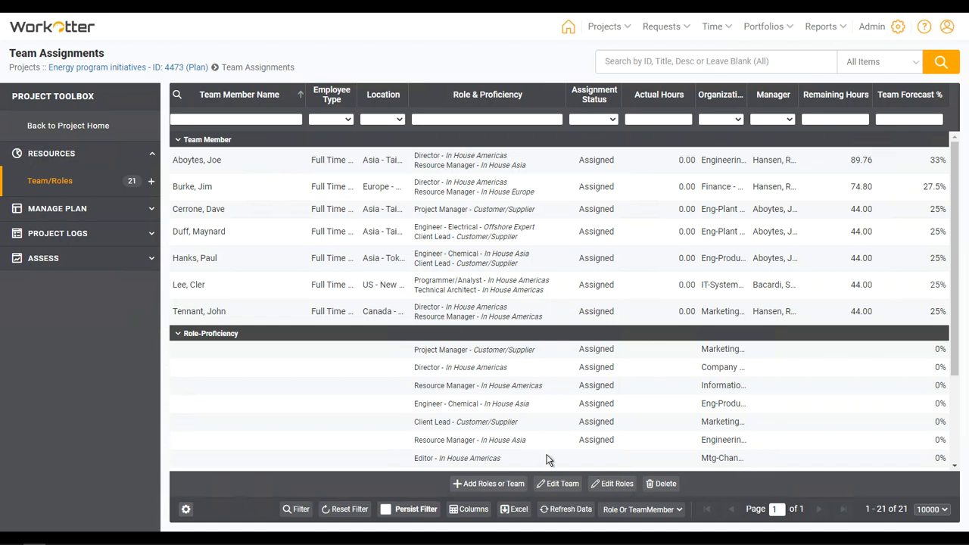
- Examine the role-proficiency rows and the editable date and allocation fields for project roles, and return to the project home
scroll(551, 459, down, 3)
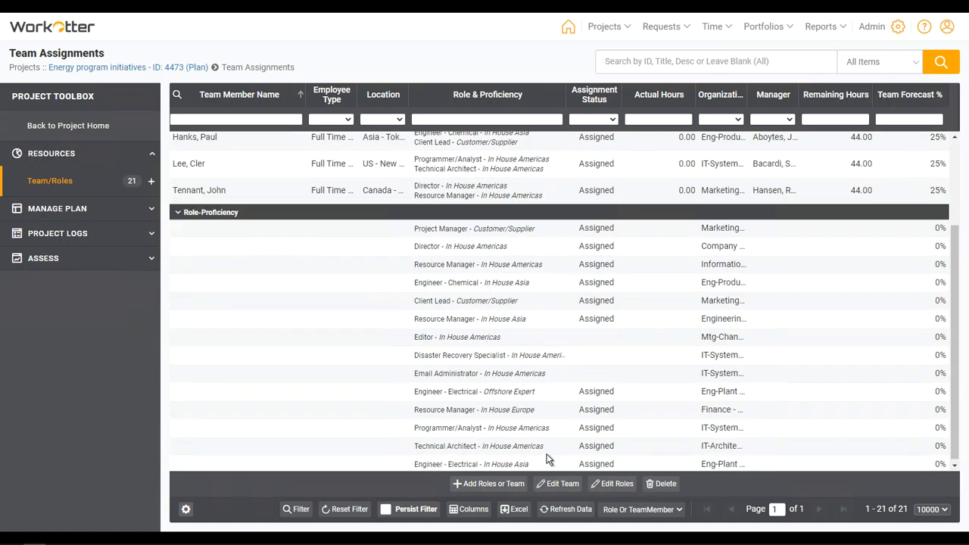
click(612, 484)
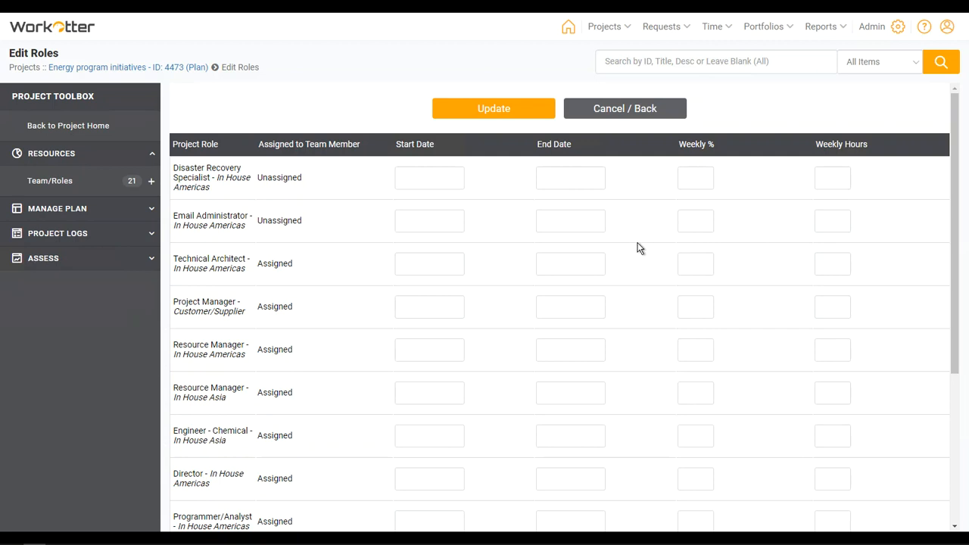
click(61, 128)
- Set the project's forecasting data source to Plan Only and accept the change
click(537, 171)
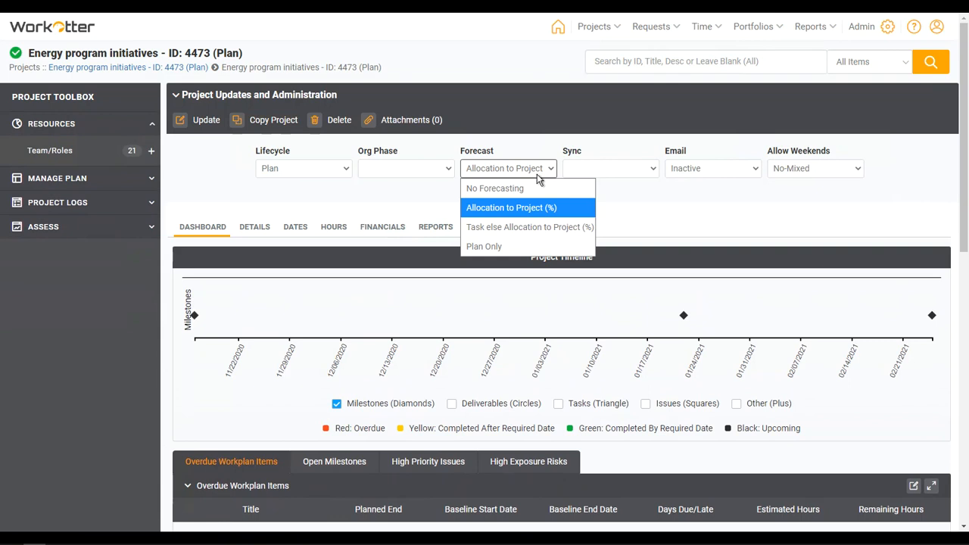
click(489, 250)
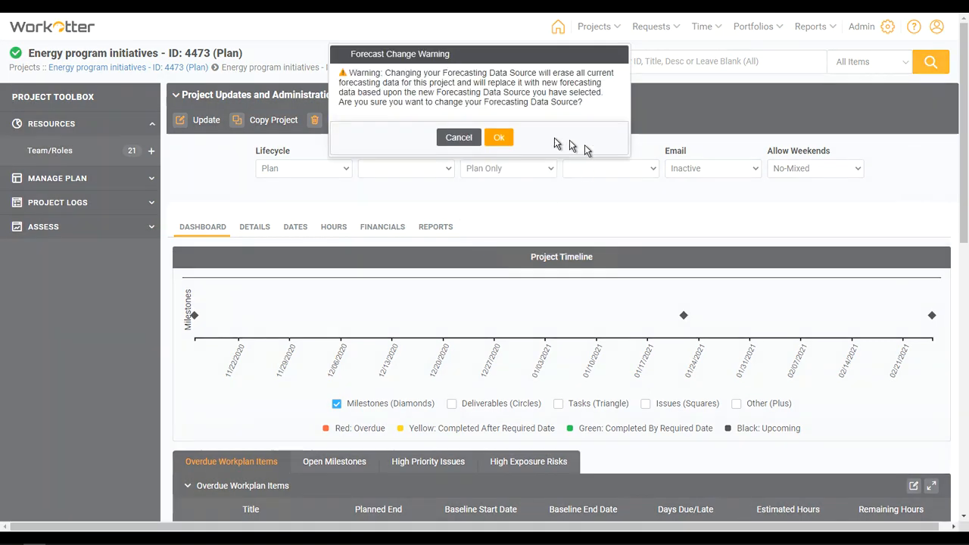
click(503, 137)
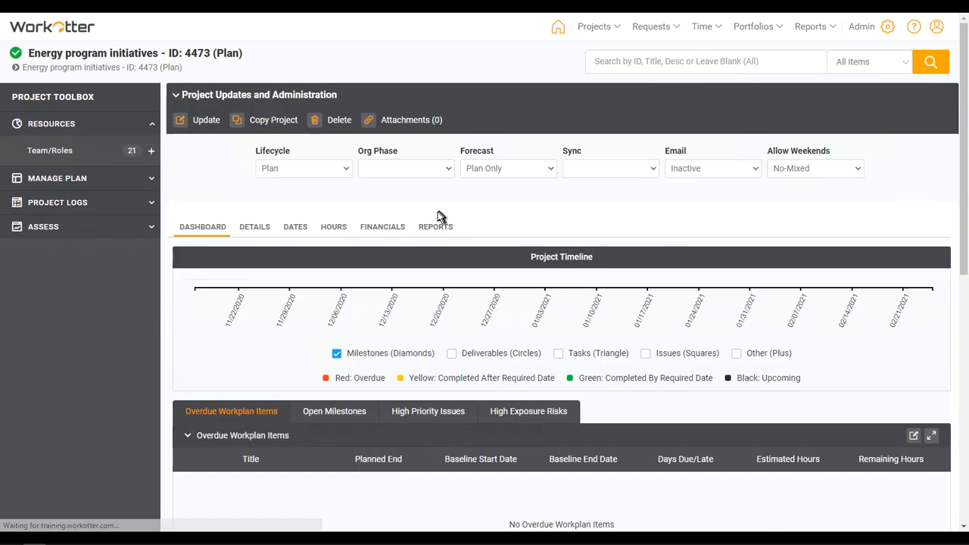
- Examine the Project Planning task's assignments, planned hours and dates in the project's workplan, and close its details
click(45, 178)
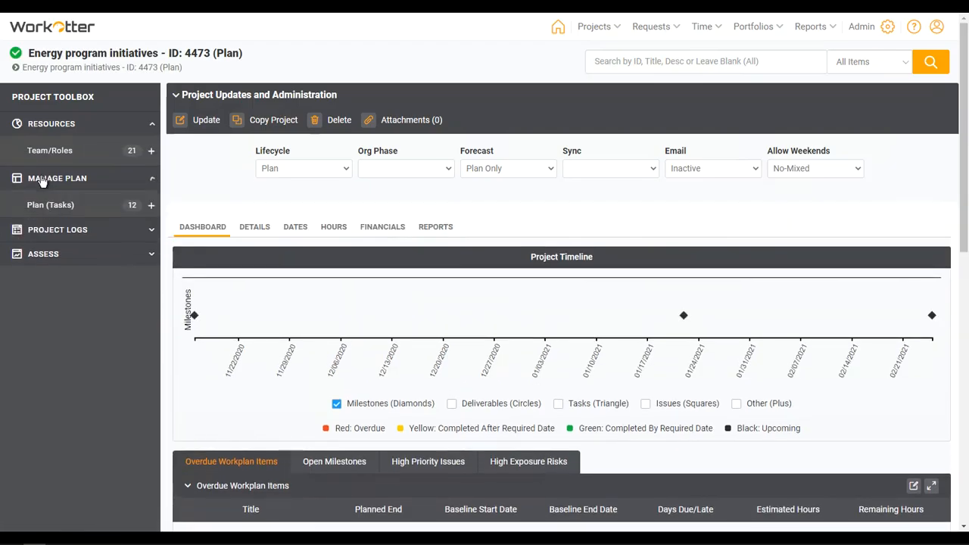
click(48, 205)
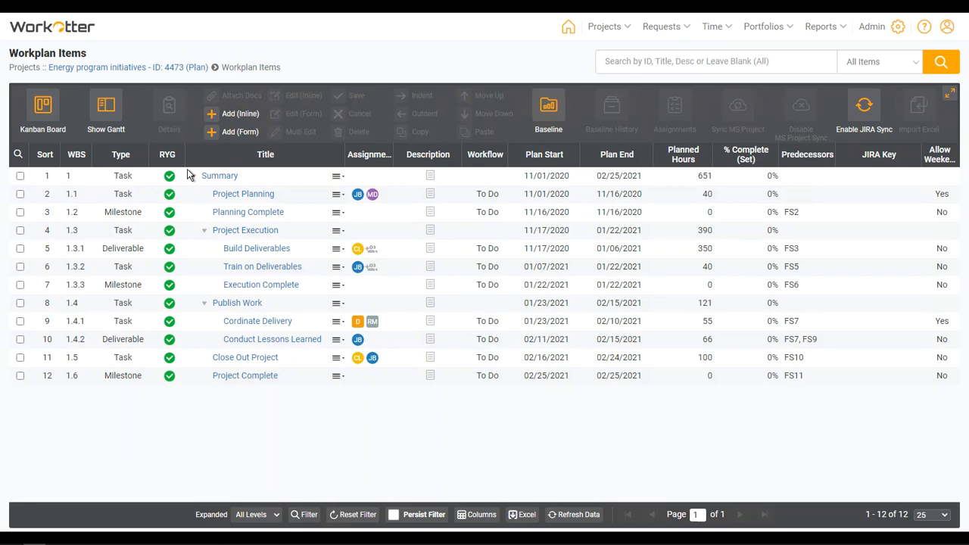
click(243, 198)
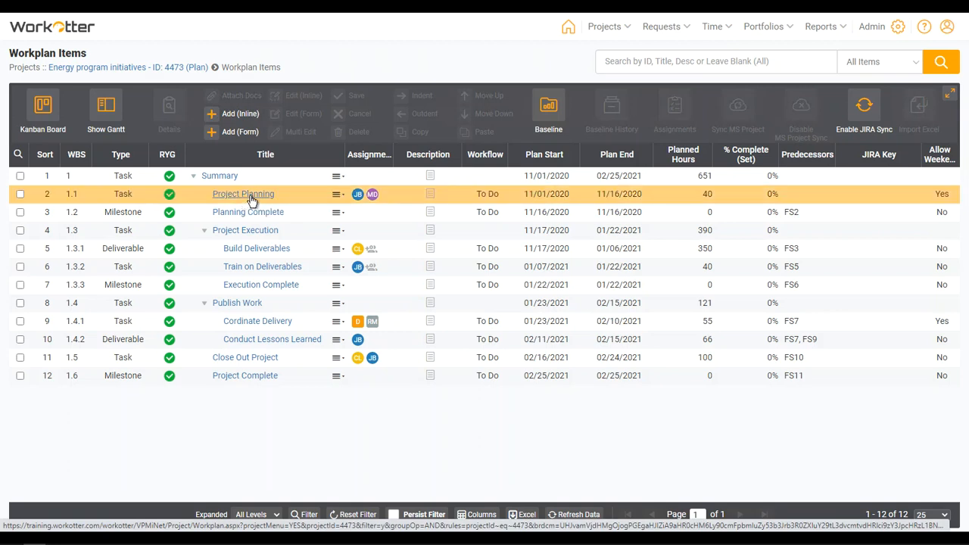
click(251, 198)
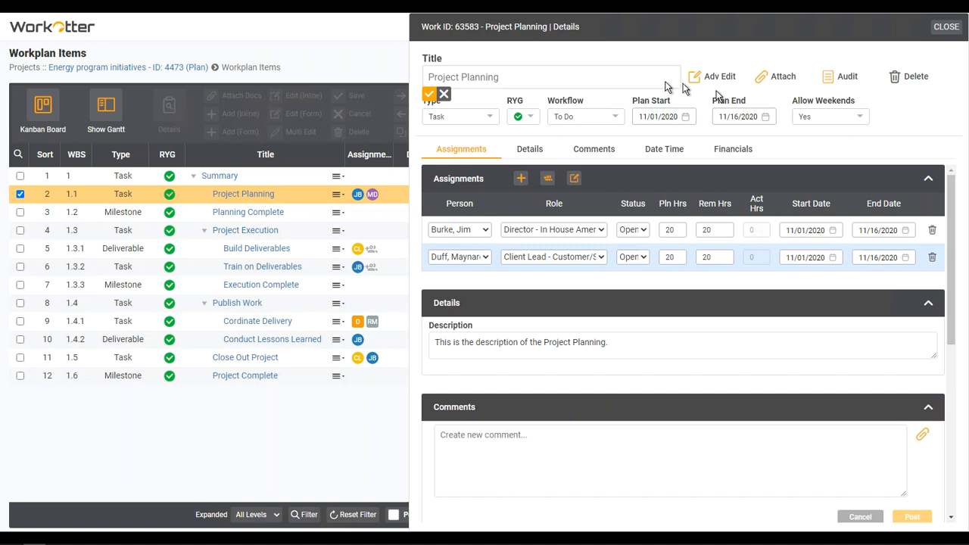
click(946, 27)
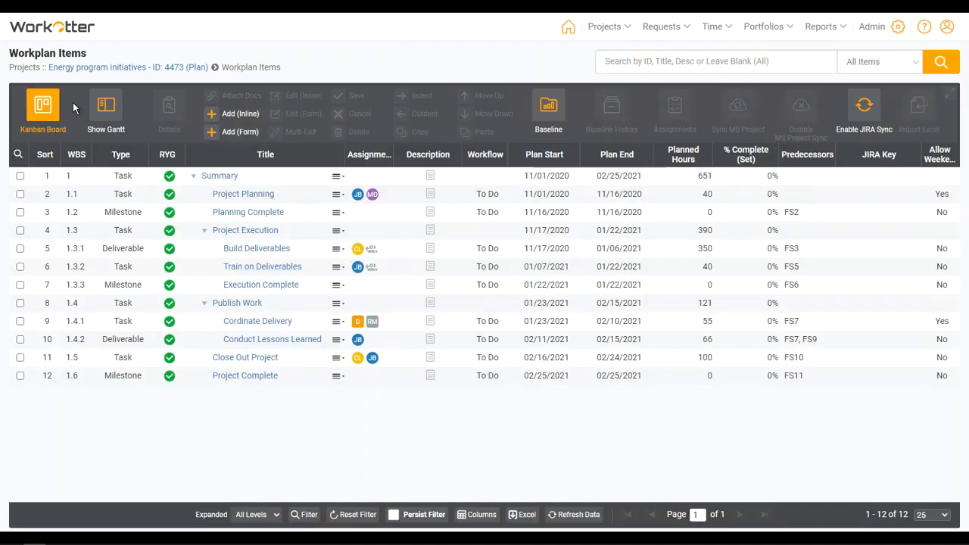
- Return to the Energy program initiatives project home and review the available Forecast options without changing the selection
click(120, 68)
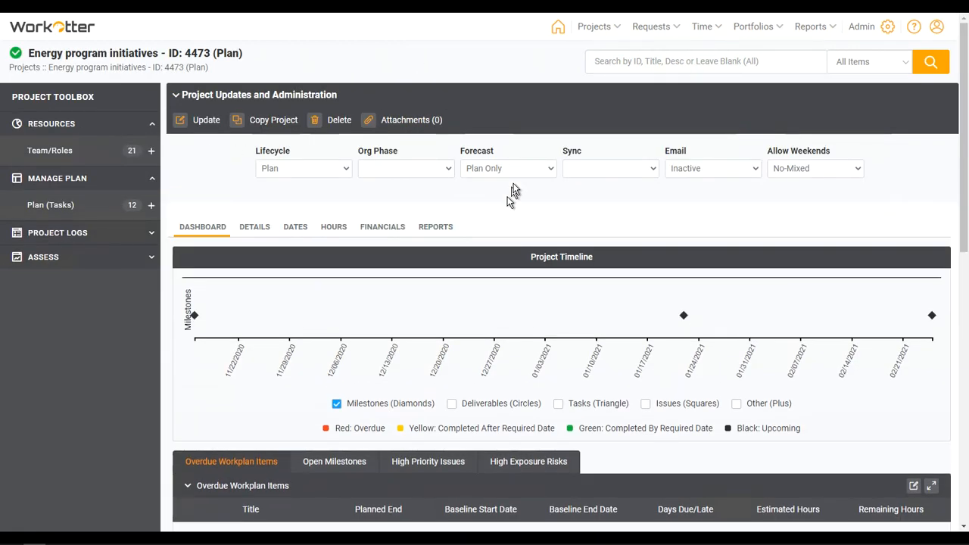
click(524, 169)
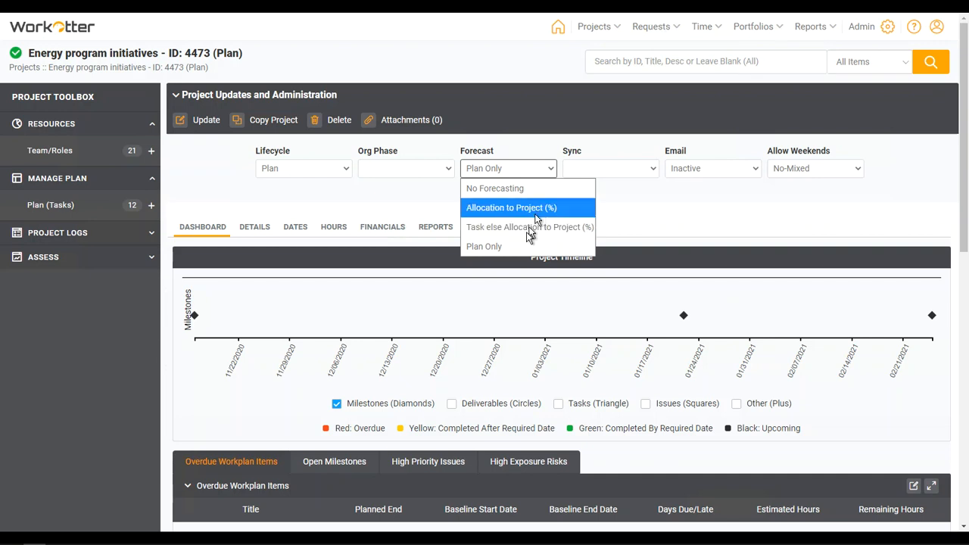
click(617, 219)
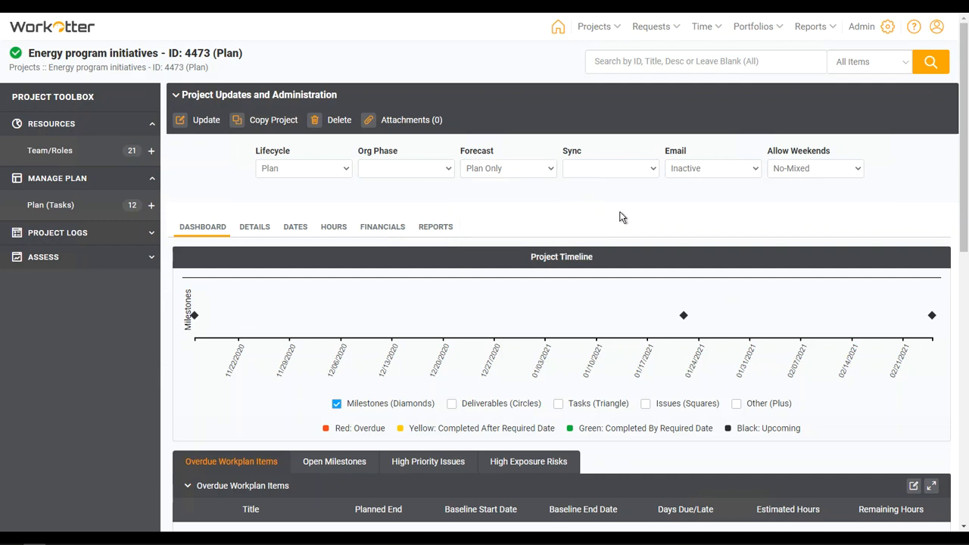